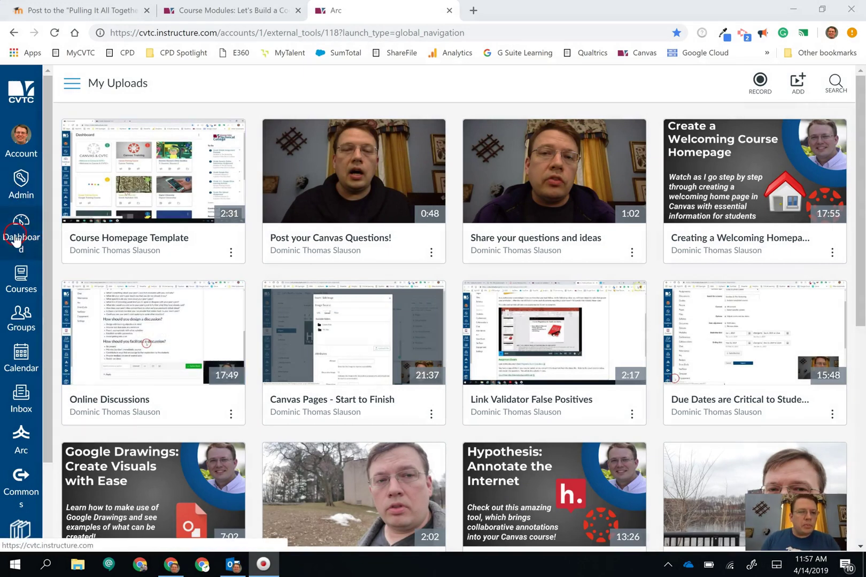
# From the Dashboard, open the Let's Build a Course course card
pyautogui.click(16, 241)
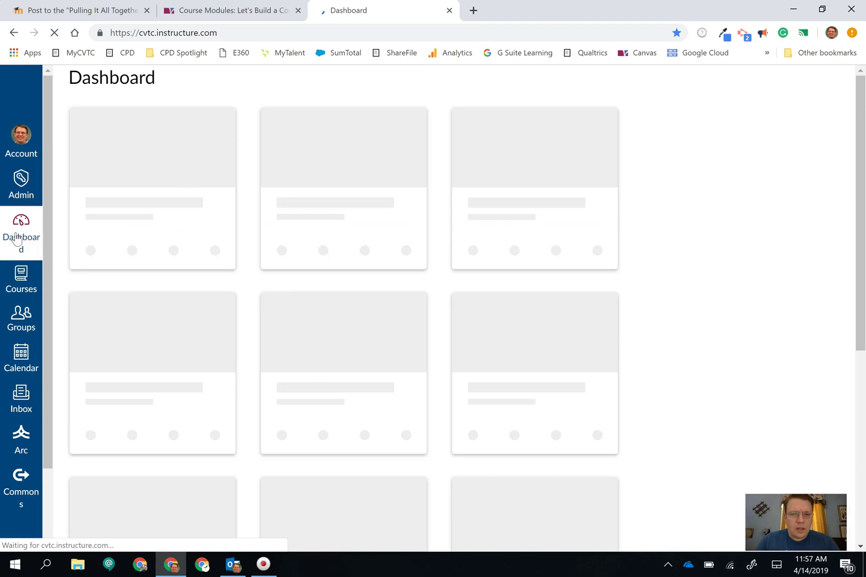
pyautogui.click(157, 272)
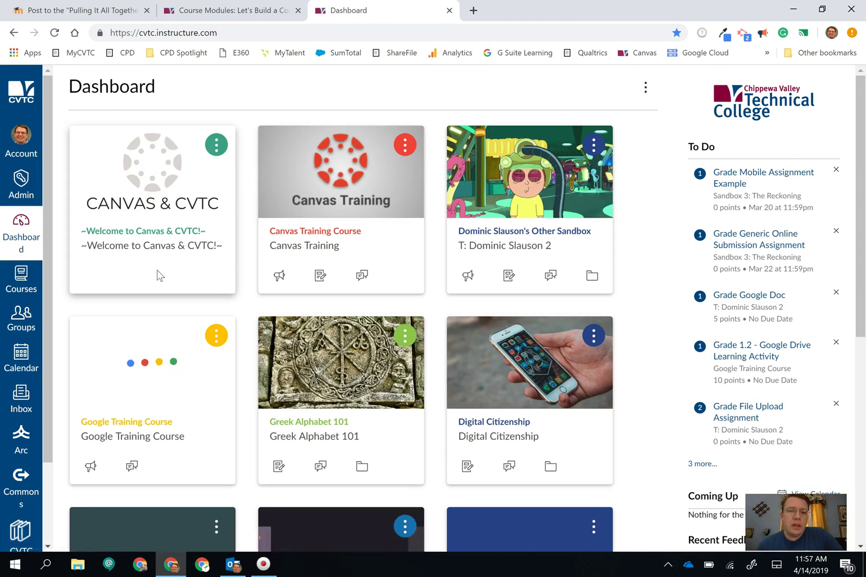
pyautogui.click(396, 324)
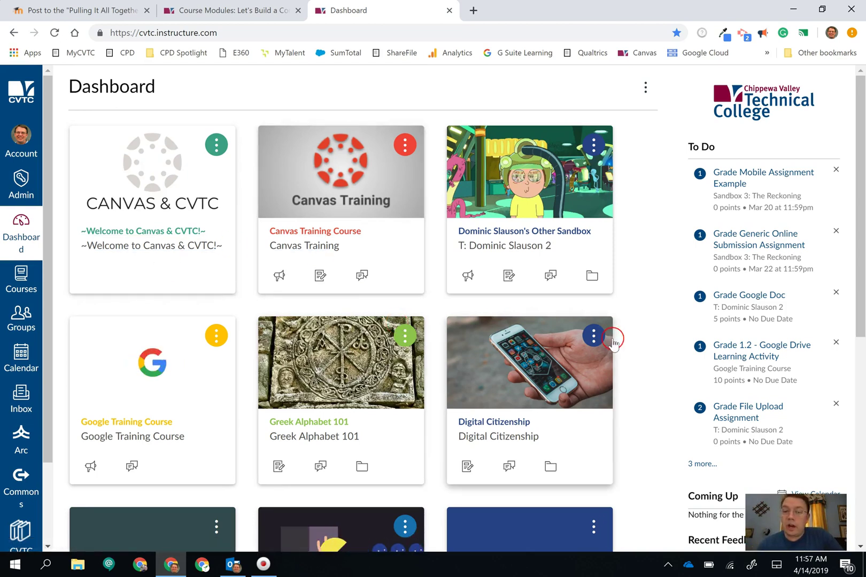
pyautogui.scroll(-1, 612, 343)
pyautogui.scroll(-3, 612, 343)
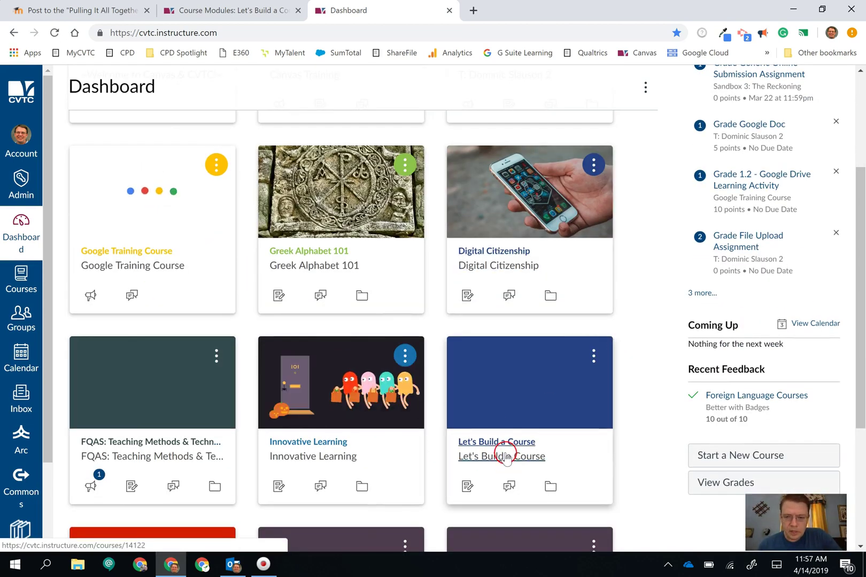
pyautogui.click(504, 456)
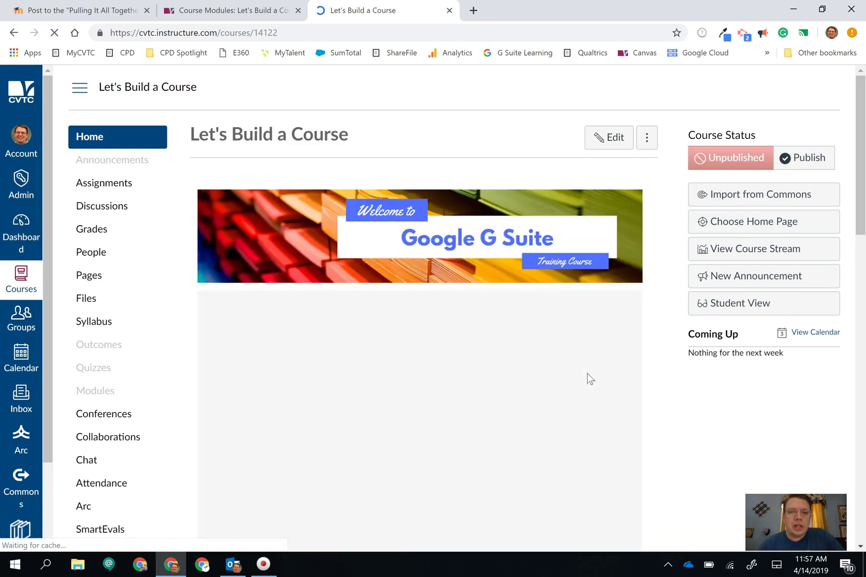
pyautogui.scroll(-2, 654, 378)
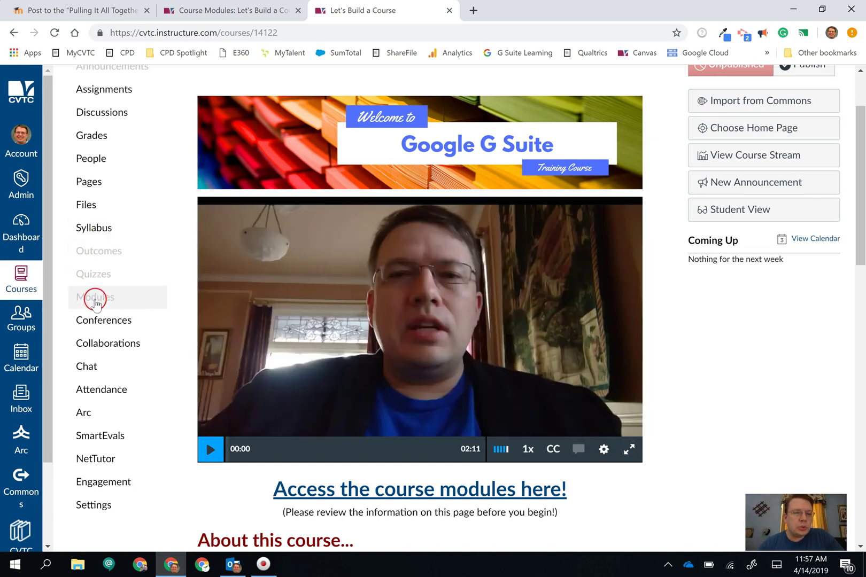
# Go to the course's Modules page showing the Unit 1 module
pyautogui.click(95, 306)
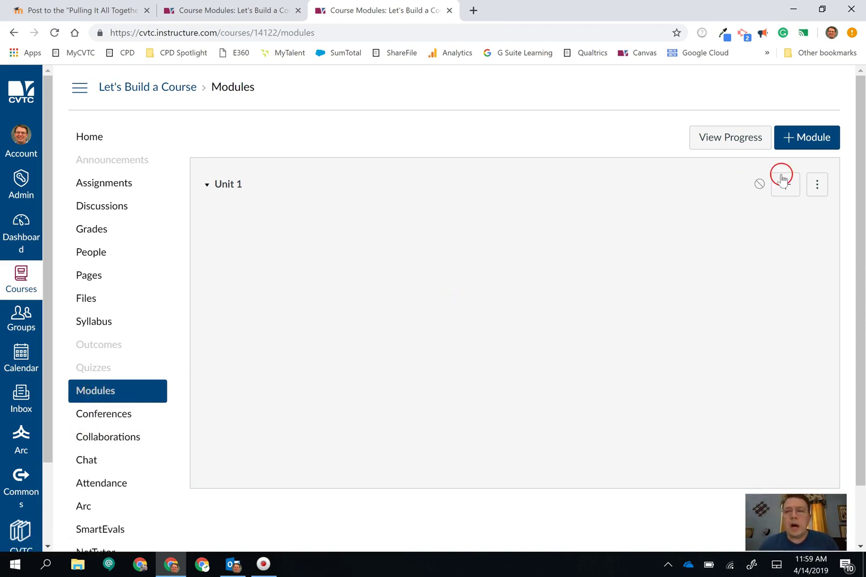
pyautogui.click(798, 137)
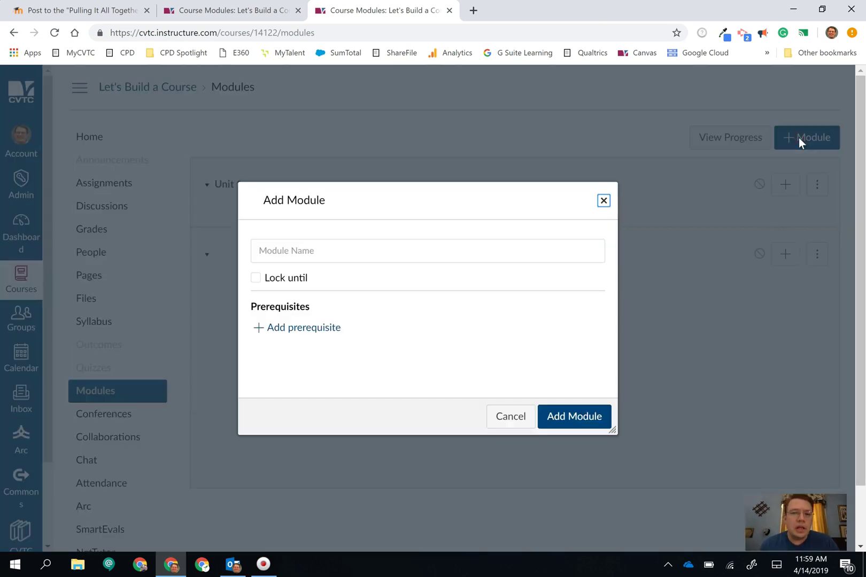
pyautogui.click(357, 252)
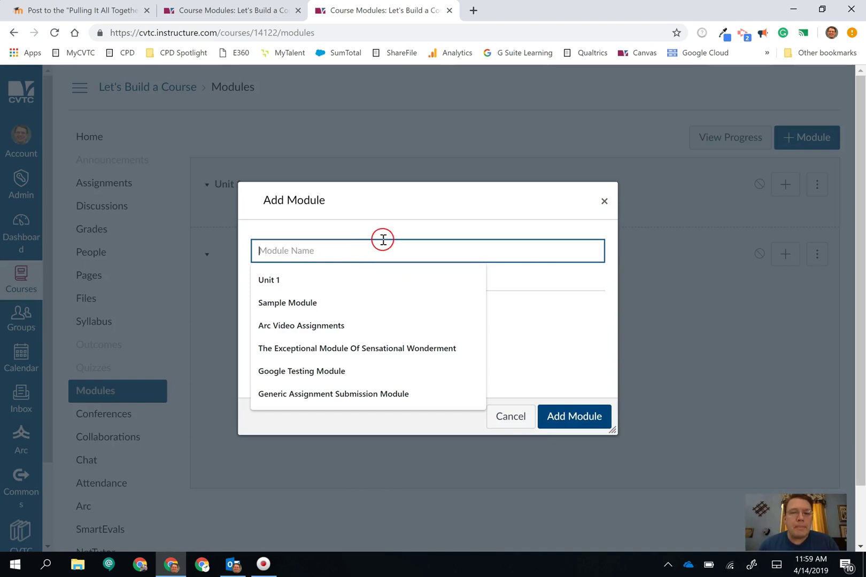
pyautogui.click(372, 224)
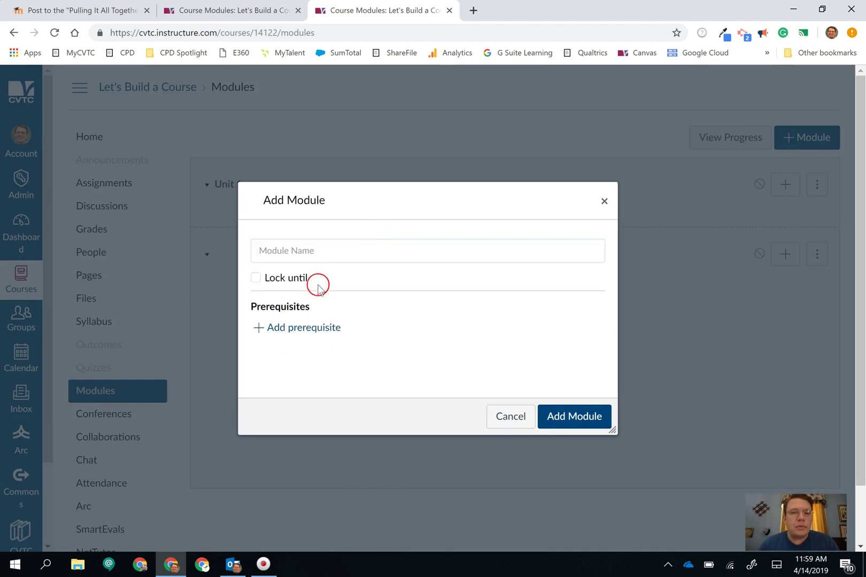
pyautogui.click(257, 278)
pyautogui.click(281, 304)
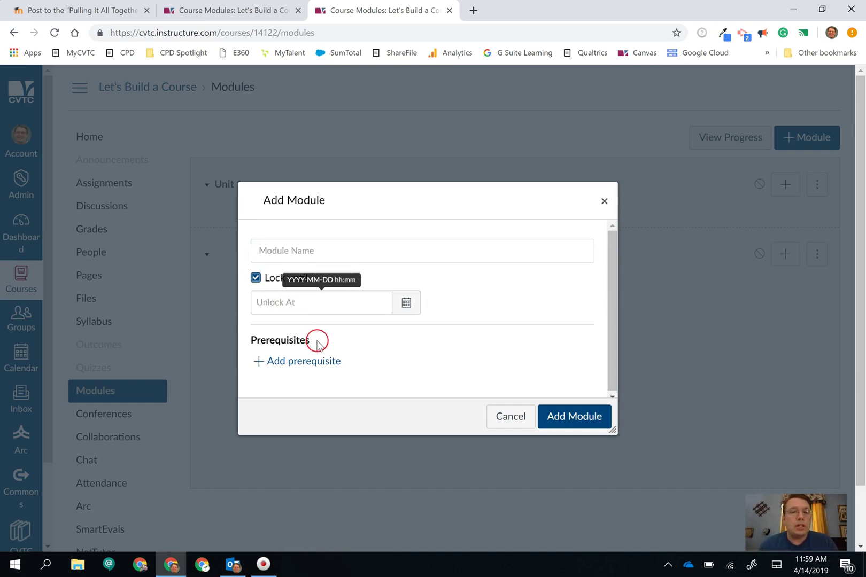
pyautogui.click(255, 278)
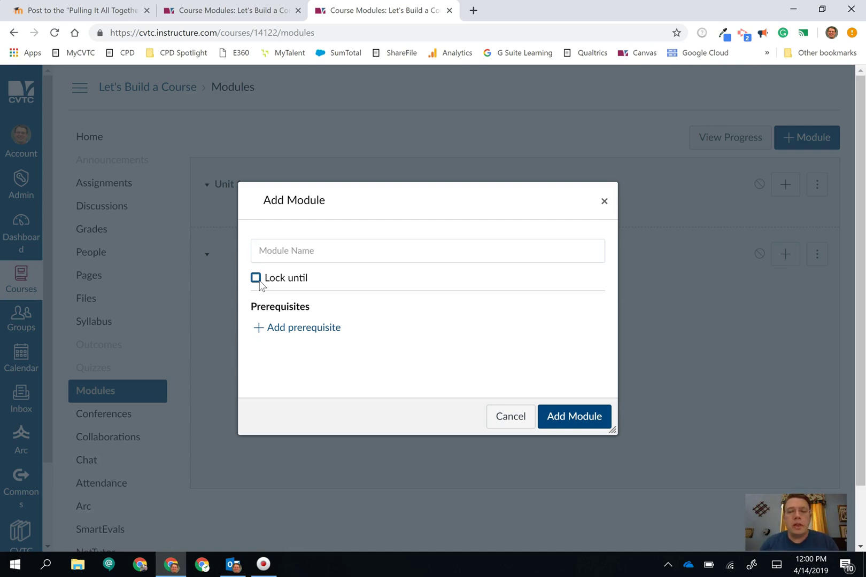
pyautogui.click(504, 415)
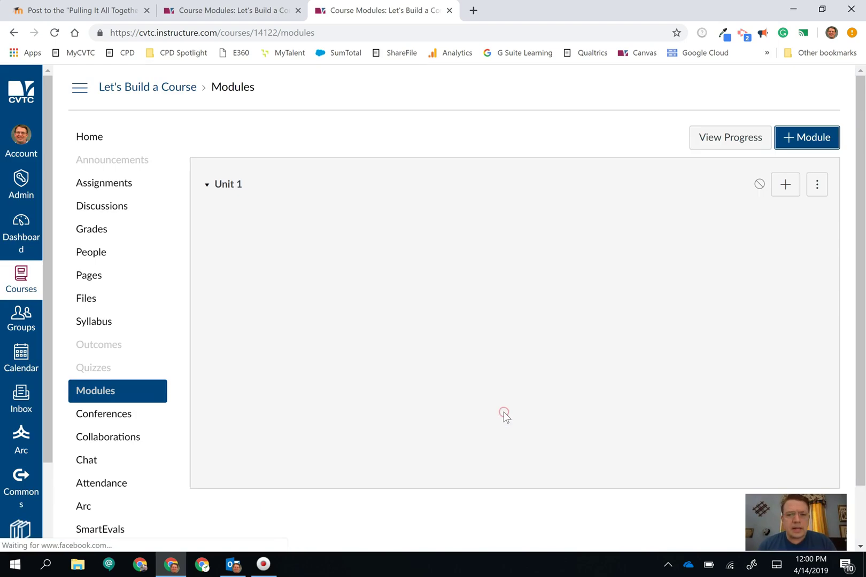
# Edit the Unit 1 module and rename it to 'Unit 1 - Google Drive', then update it
pyautogui.click(414, 184)
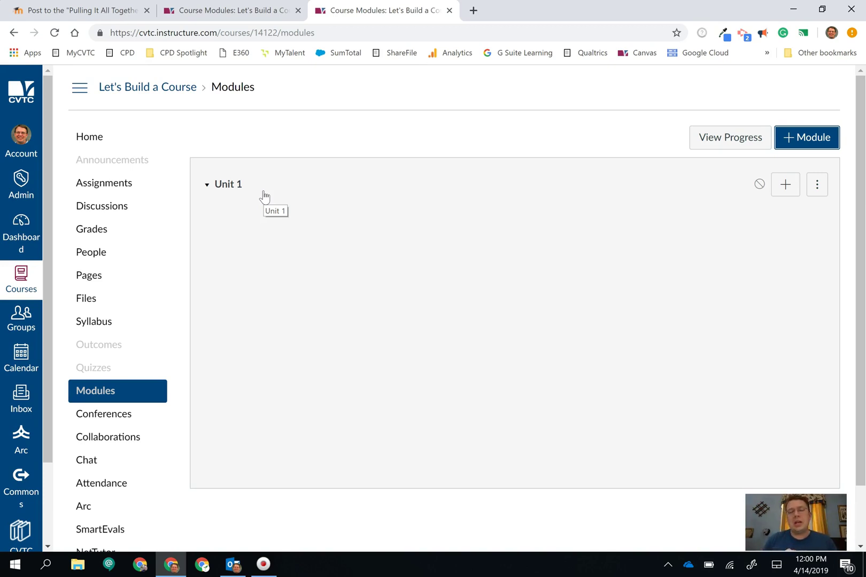
pyautogui.click(533, 283)
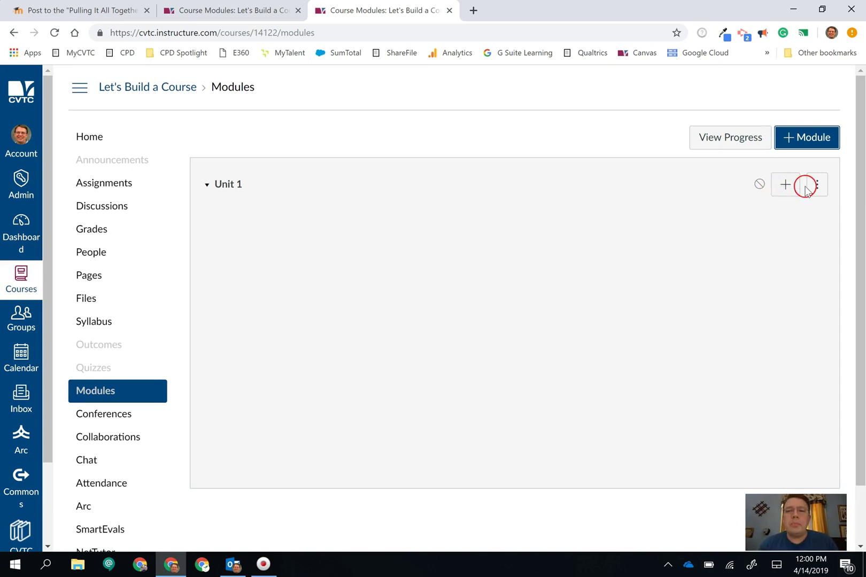
pyautogui.click(816, 188)
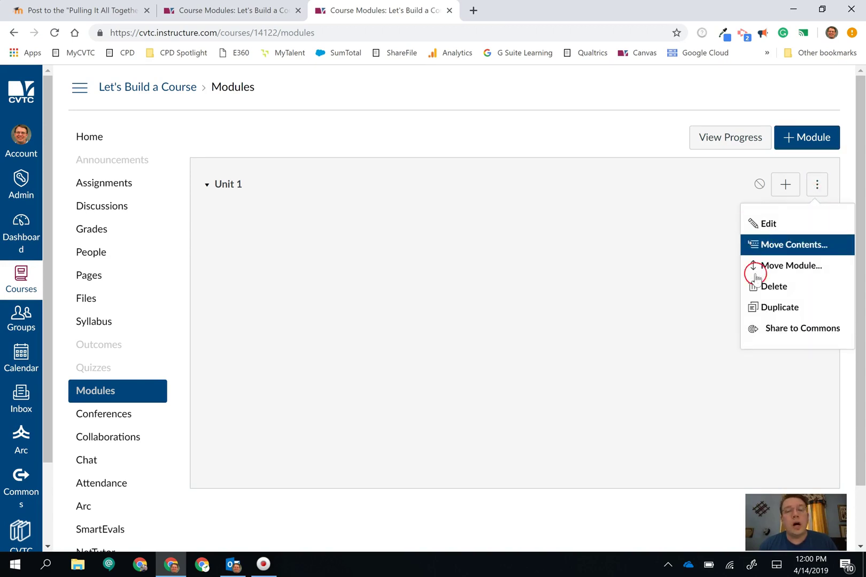
pyautogui.click(769, 223)
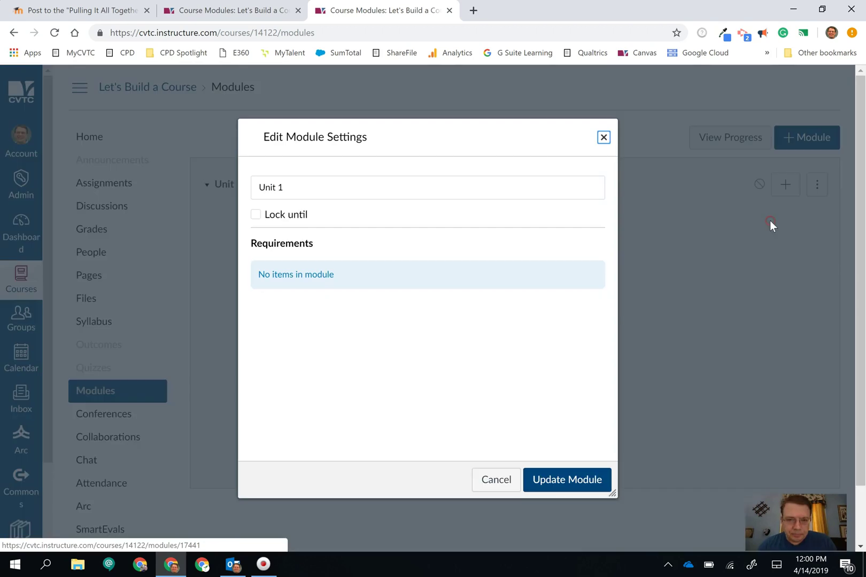
pyautogui.moveTo(289, 187); pyautogui.dragTo(262, 191)
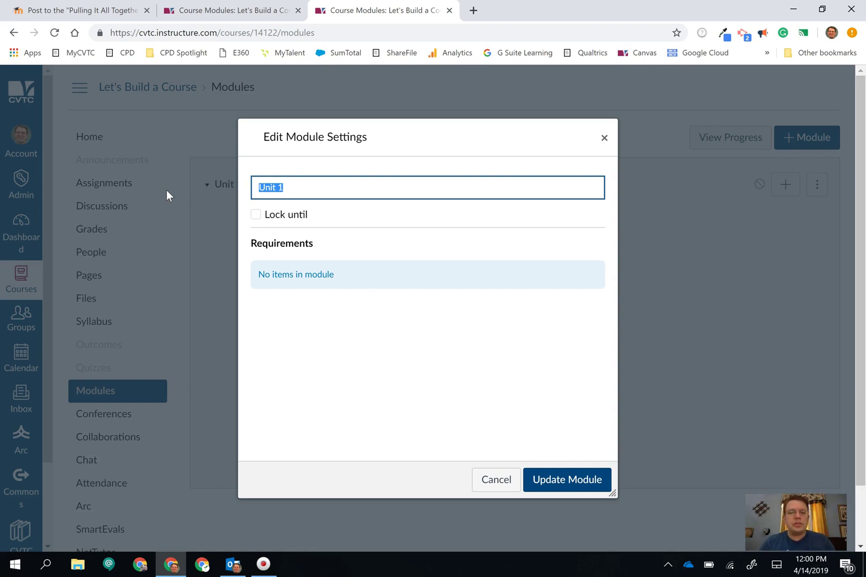
pyautogui.write('Unit 1')
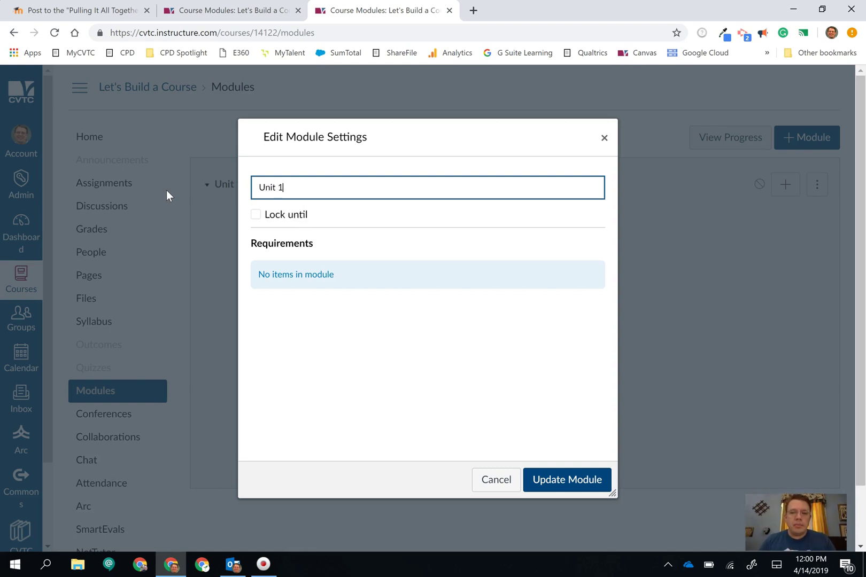
pyautogui.write(' - ')
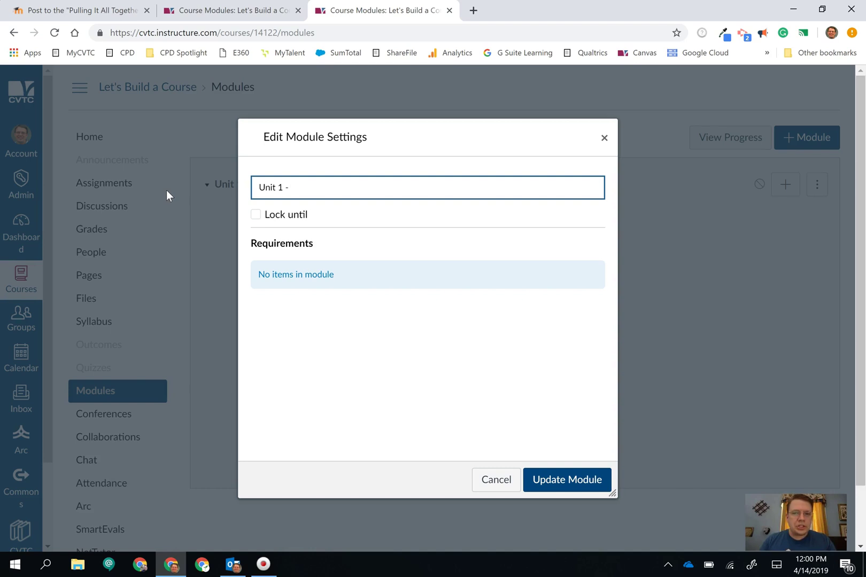
pyautogui.write('G')
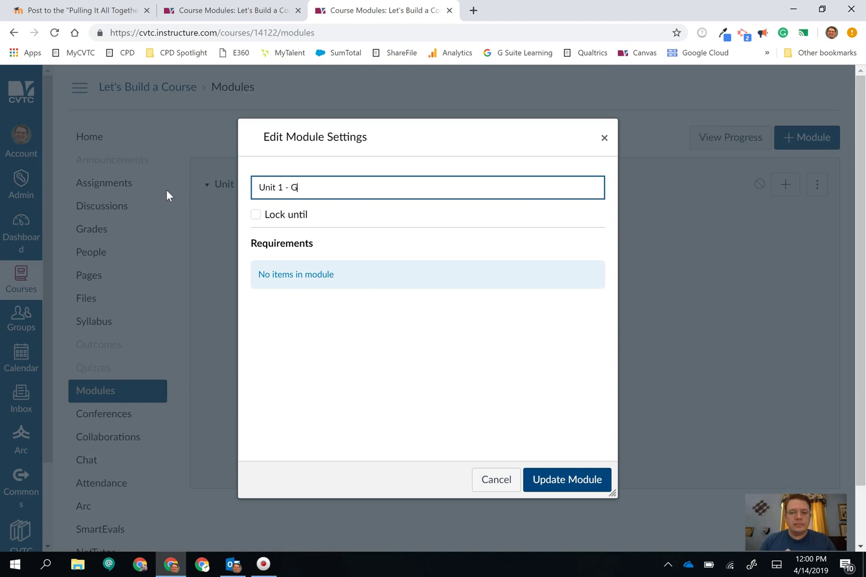
pyautogui.write('oogle')
pyautogui.write(' Drive')
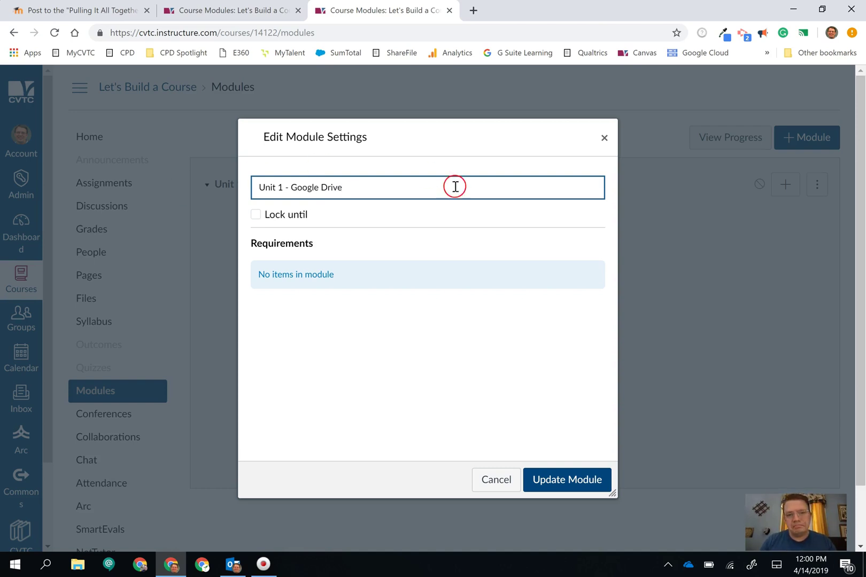
pyautogui.click(557, 485)
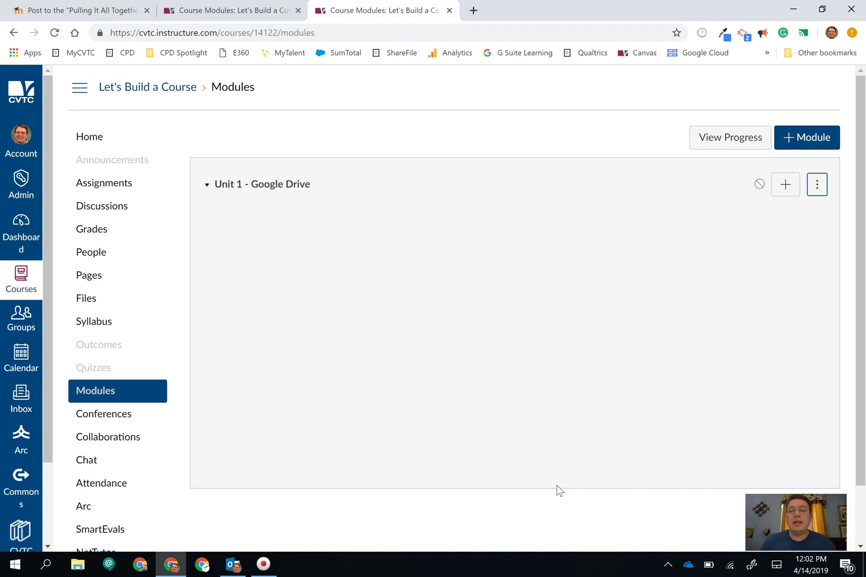
pyautogui.click(817, 184)
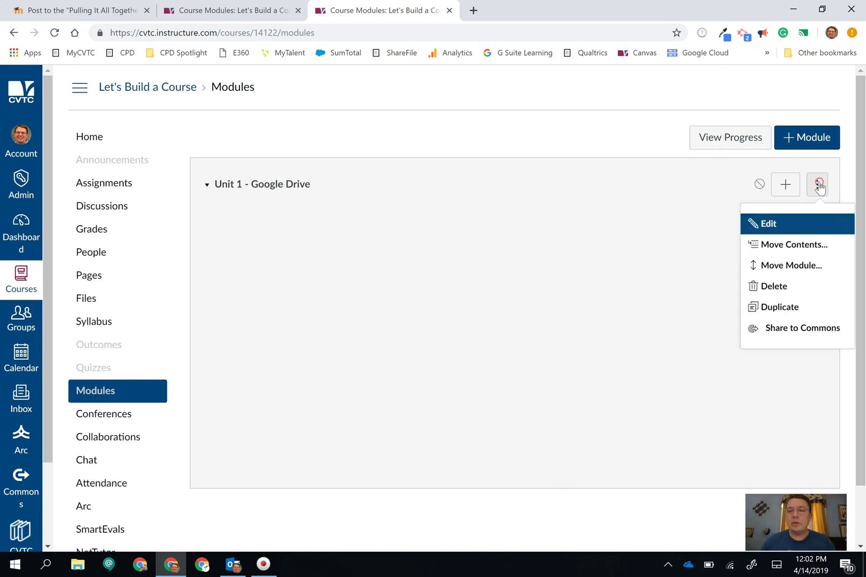
pyautogui.click(759, 224)
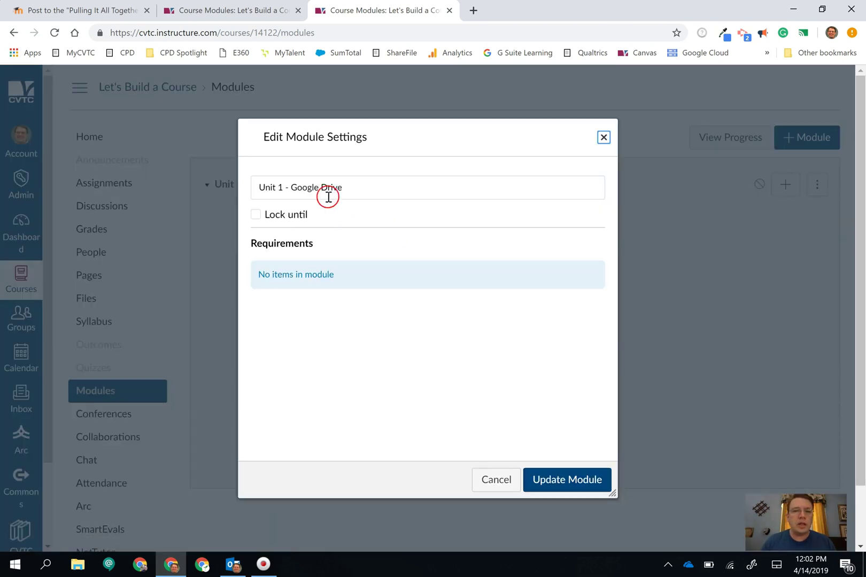
pyautogui.click(282, 186)
pyautogui.moveTo(283, 185); pyautogui.dragTo(219, 189)
pyautogui.write('M')
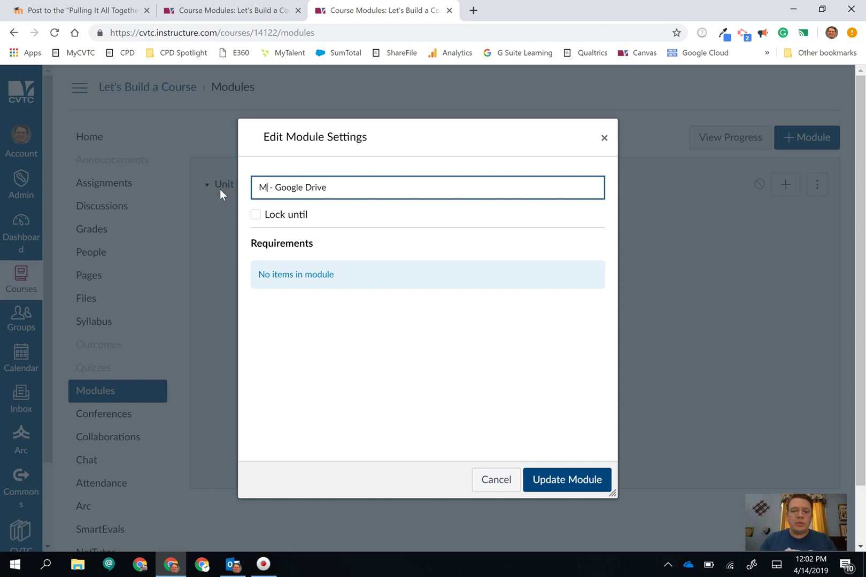
pyautogui.write('odule 1')
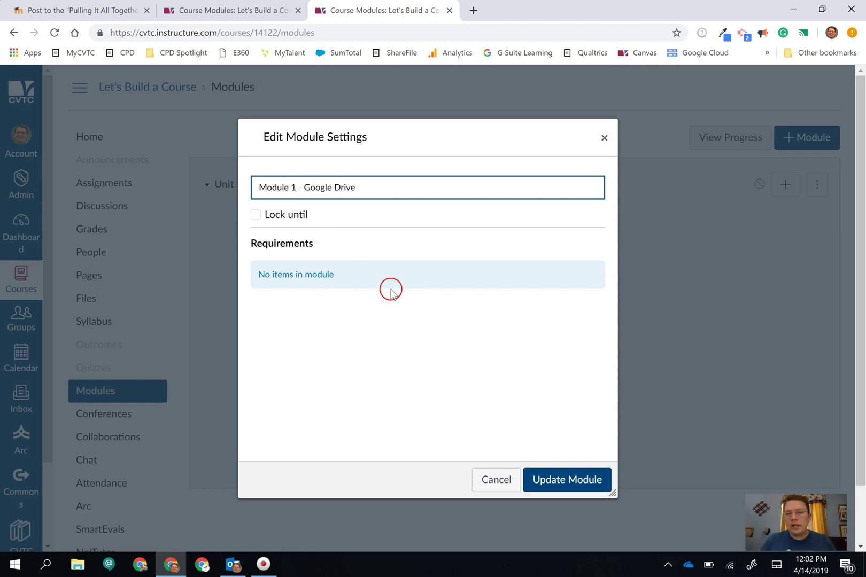
pyautogui.click(561, 469)
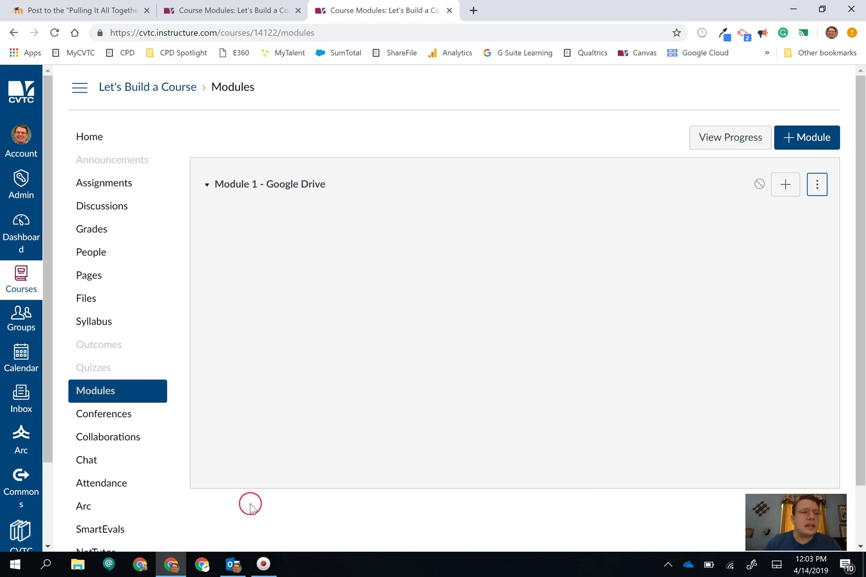
# From the Dashboard, open the Google Training Course
pyautogui.click(20, 230)
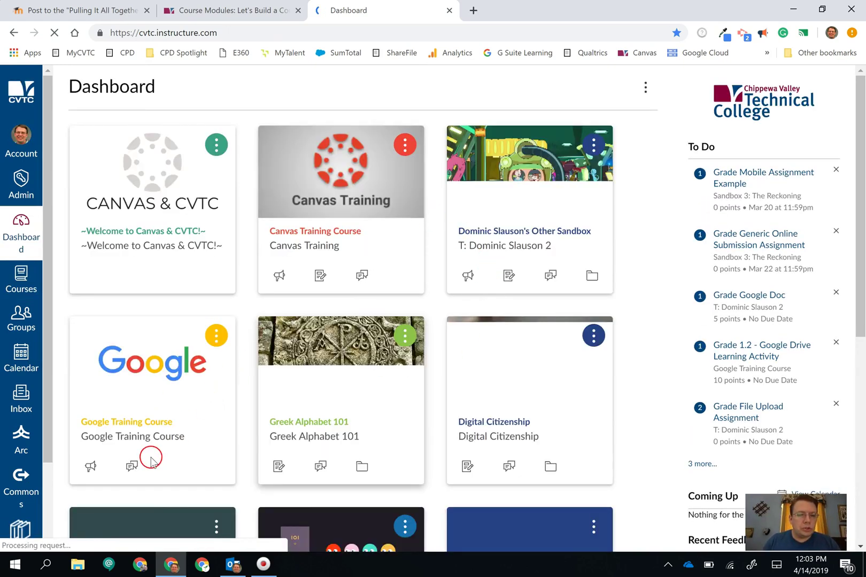
pyautogui.click(122, 424)
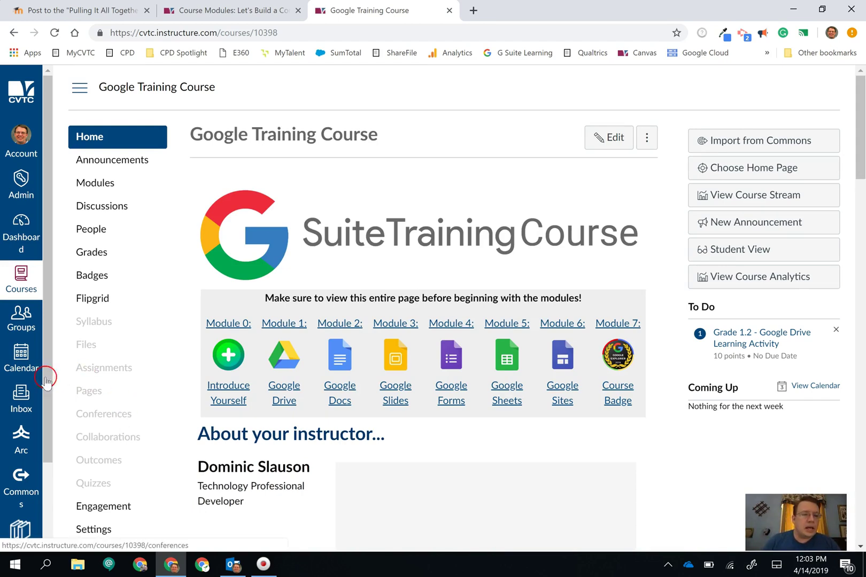
# Go to the Google Training Course Modules page with its Drive, Docs and Slides modules
pyautogui.click(99, 187)
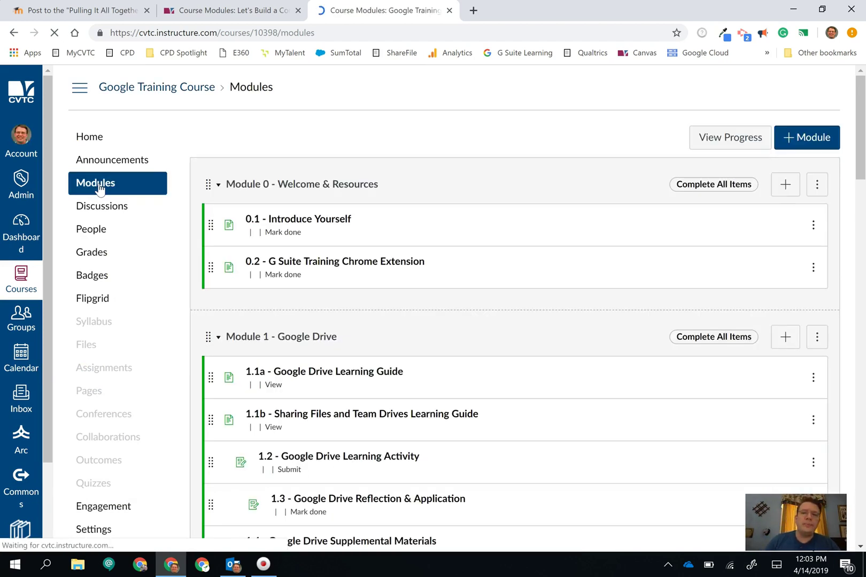
pyautogui.scroll(-2, 396, 293)
pyautogui.scroll(-1, 397, 293)
pyautogui.scroll(-1, 397, 294)
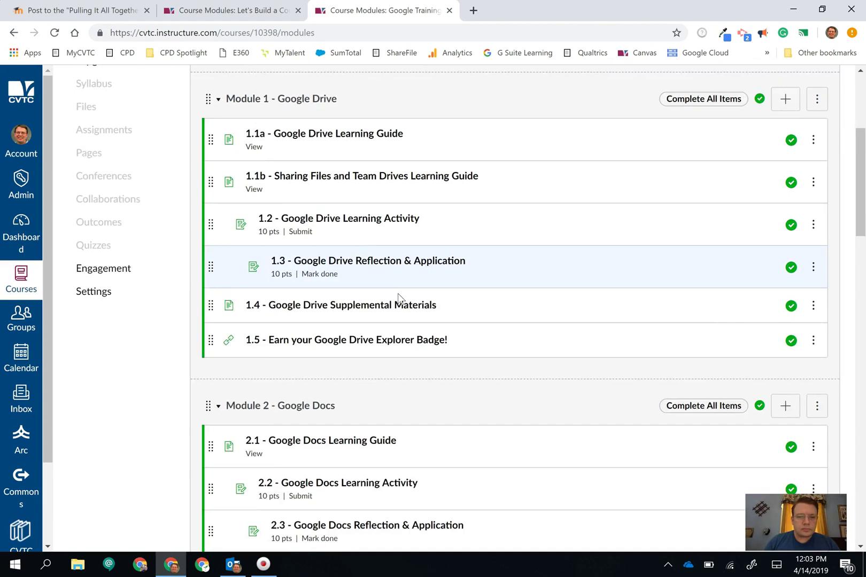
pyautogui.scroll(-2, 397, 294)
pyautogui.scroll(-2, 397, 293)
pyautogui.scroll(-1, 397, 294)
pyautogui.scroll(-1, 398, 293)
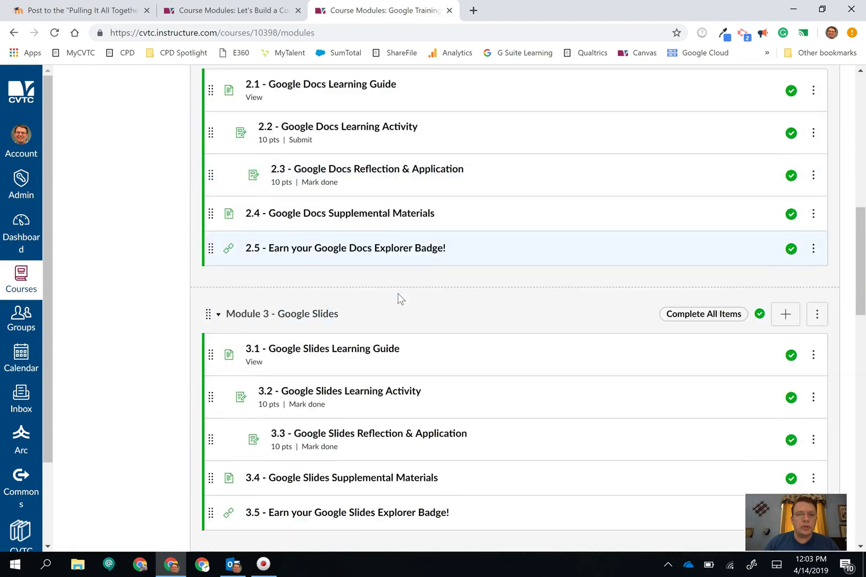
pyautogui.scroll(-1, 397, 293)
pyautogui.scroll(5, 397, 293)
pyautogui.scroll(4, 397, 293)
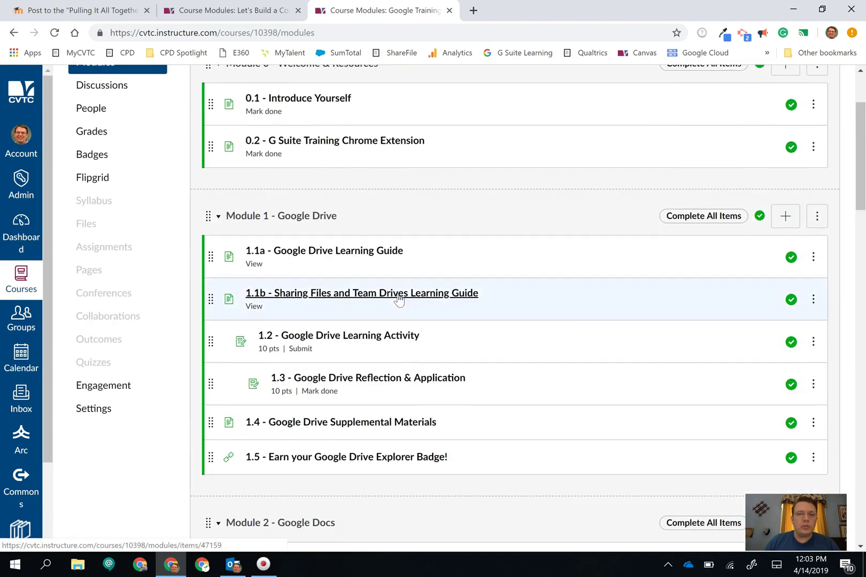
pyautogui.scroll(-2, 397, 296)
pyautogui.scroll(-2, 398, 295)
pyautogui.scroll(-2, 397, 293)
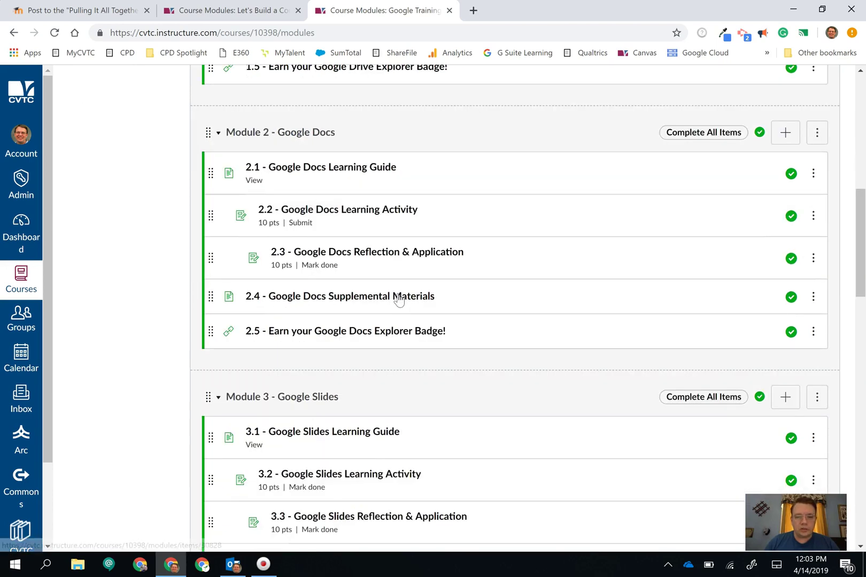
pyautogui.scroll(-1, 398, 294)
pyautogui.scroll(-1, 397, 294)
pyautogui.scroll(-2, 397, 294)
pyautogui.scroll(1, 398, 297)
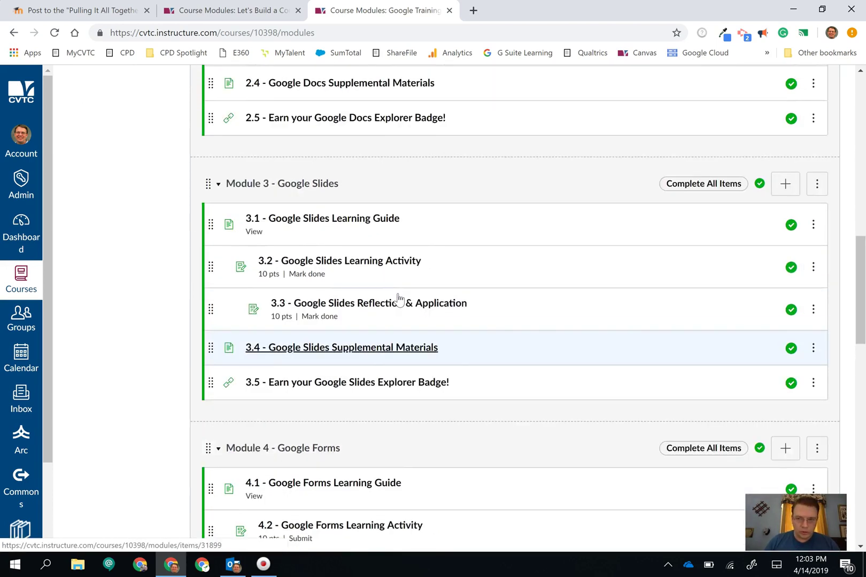
pyautogui.scroll(3, 398, 297)
pyautogui.scroll(3, 398, 297)
pyautogui.scroll(-1, 398, 298)
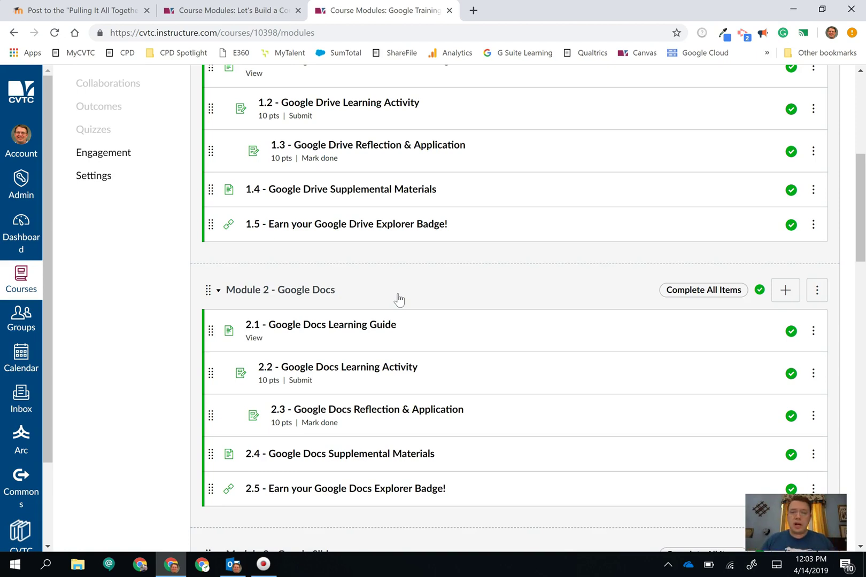
pyautogui.scroll(-1, 719, 313)
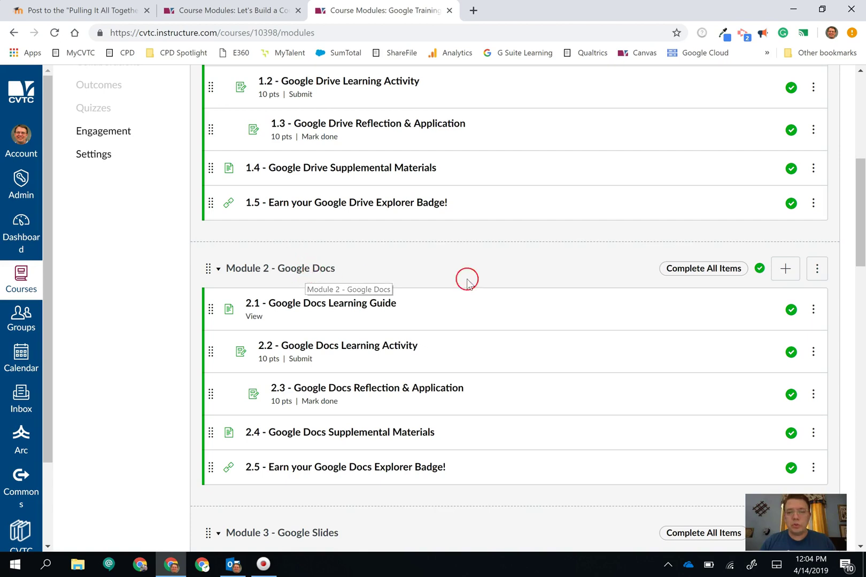
pyautogui.click(785, 268)
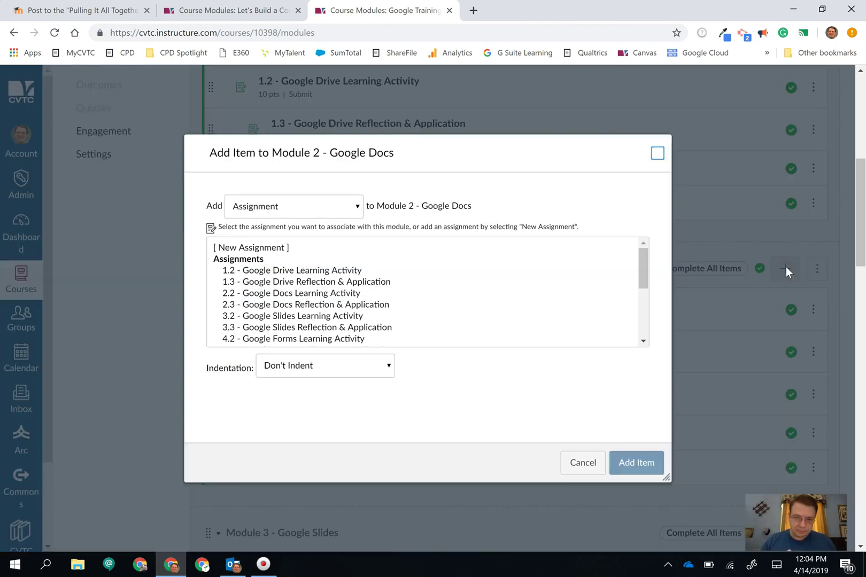
pyautogui.click(329, 206)
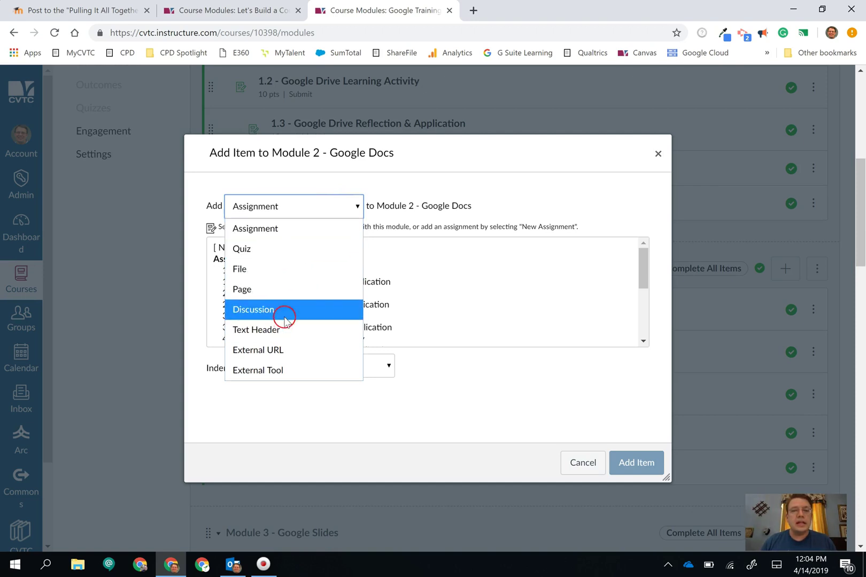
pyautogui.click(515, 165)
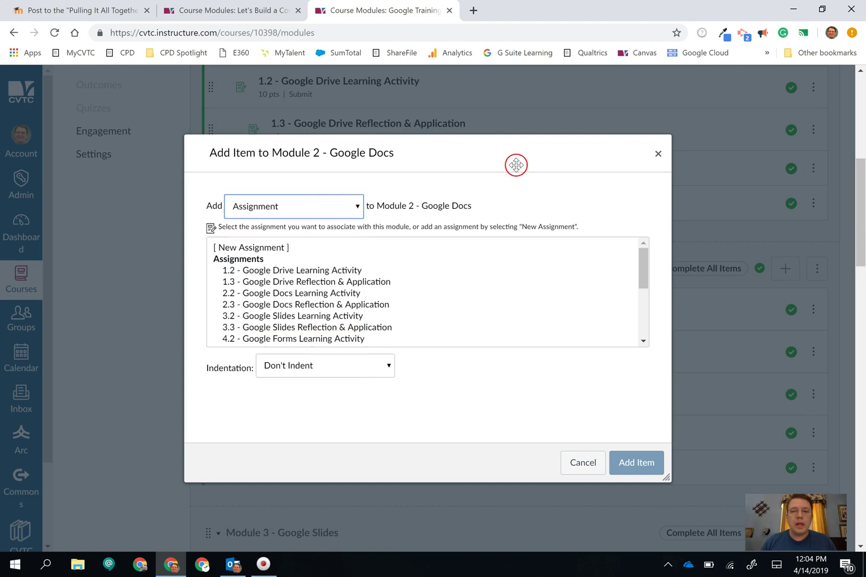
pyautogui.click(579, 465)
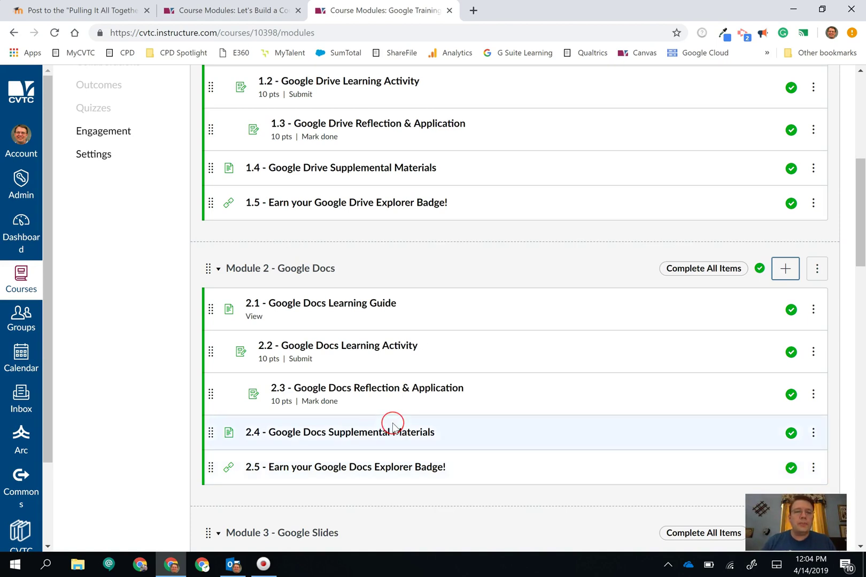
pyautogui.scroll(-1, 393, 423)
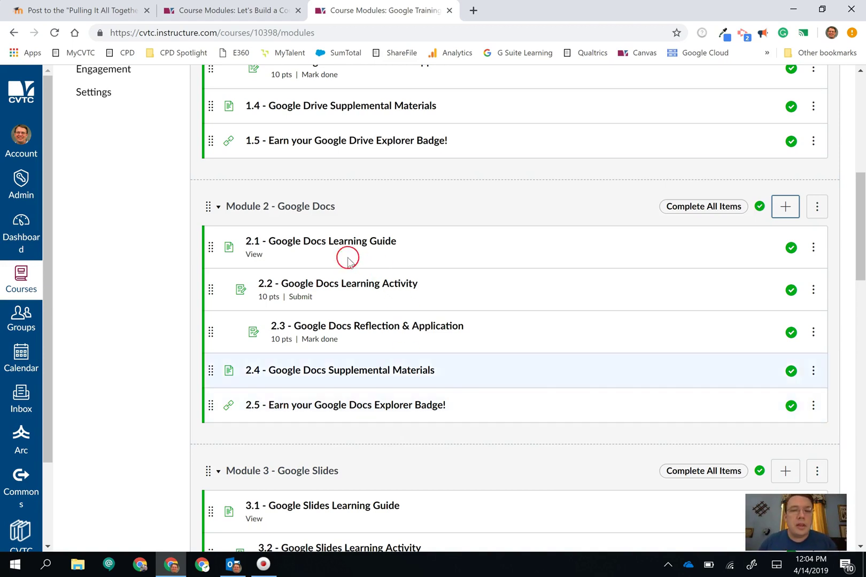
# Open the 2.1 - Google Docs Learning Guide page from Module 2
pyautogui.click(304, 250)
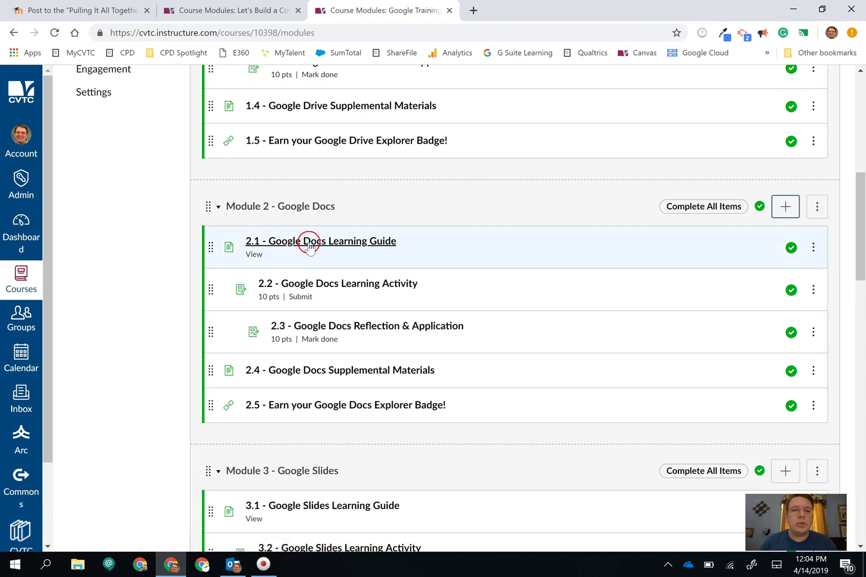
pyautogui.click(309, 247)
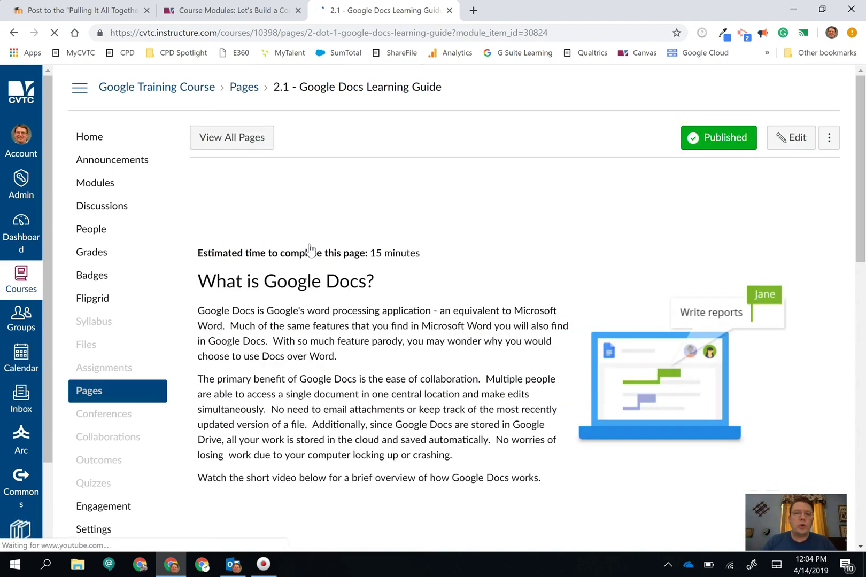
pyautogui.click(433, 267)
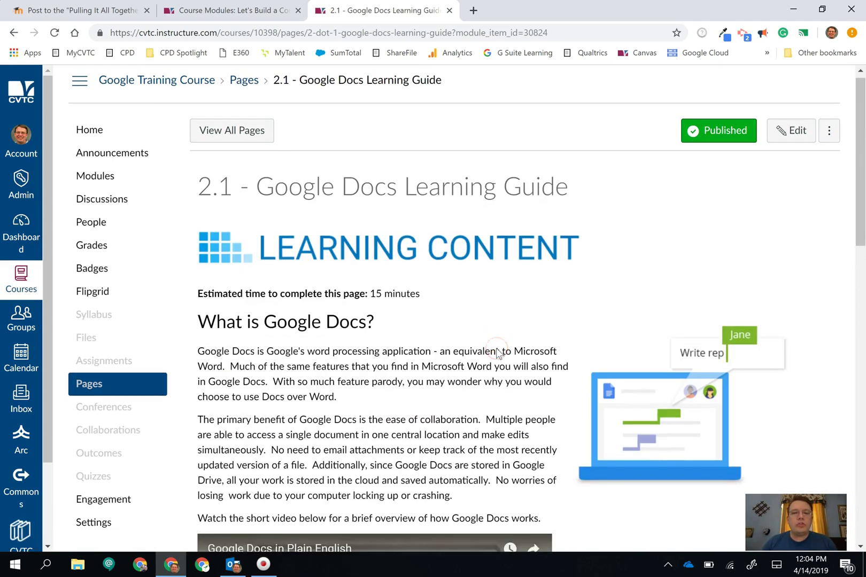
pyautogui.scroll(-2, 495, 347)
pyautogui.scroll(-3, 495, 348)
pyautogui.scroll(-2, 497, 352)
pyautogui.scroll(-3, 497, 351)
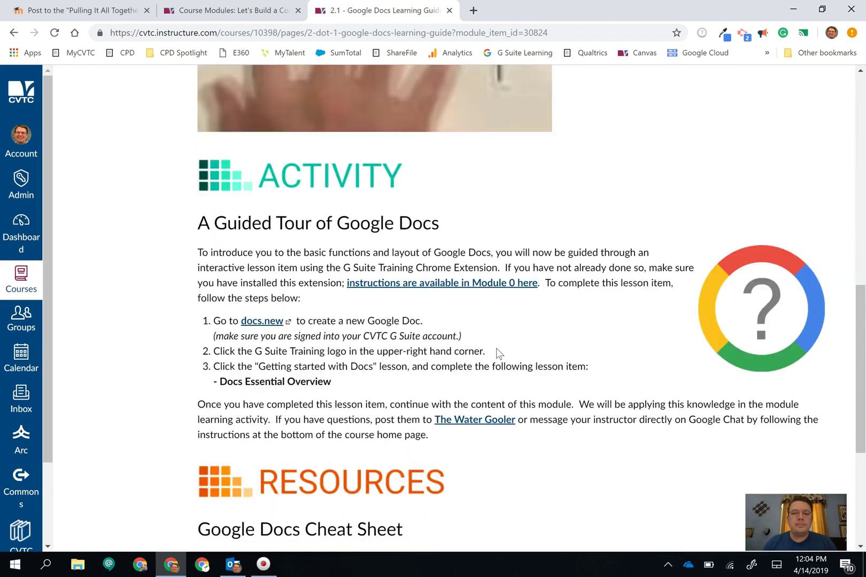
pyautogui.scroll(-1, 497, 351)
pyautogui.scroll(-1, 496, 352)
pyautogui.scroll(-2, 496, 347)
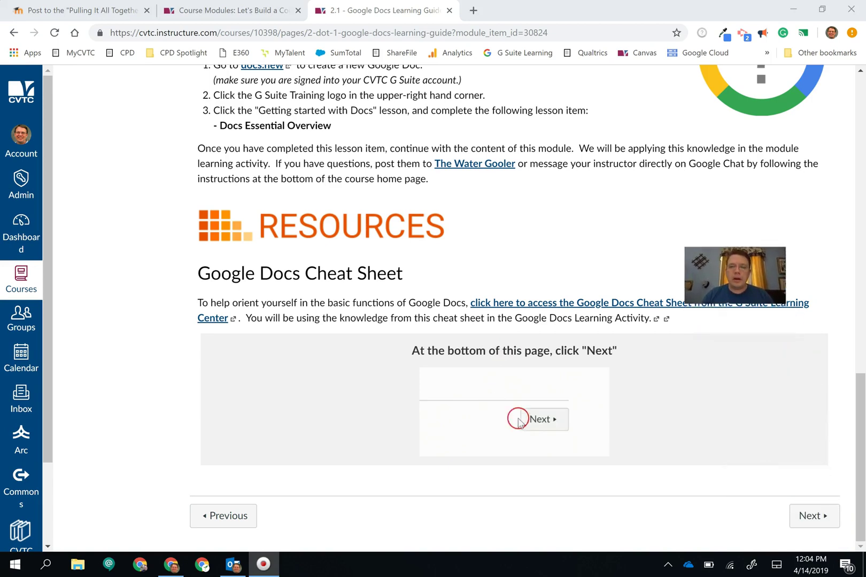
# Go Next to the 2.2 Google Docs Learning Activity, then Previous back to 2.1
pyautogui.click(810, 519)
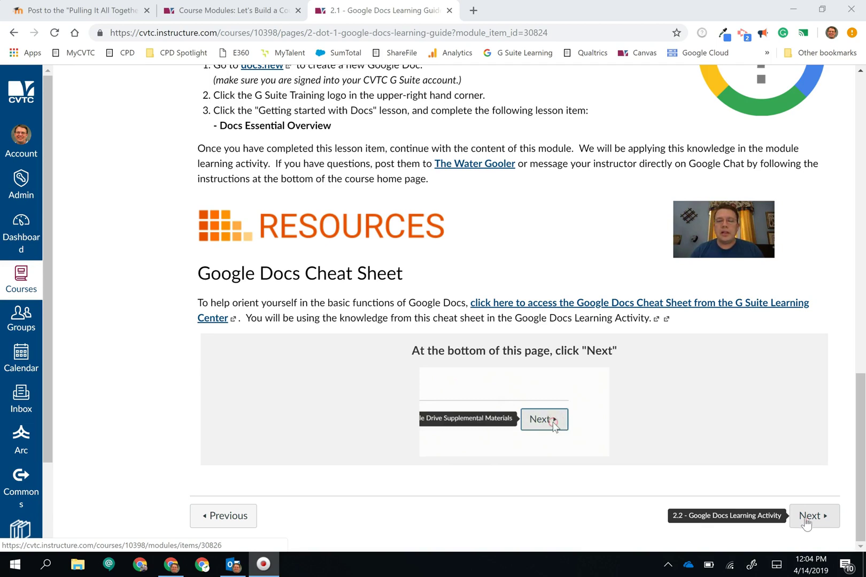
pyautogui.click(805, 522)
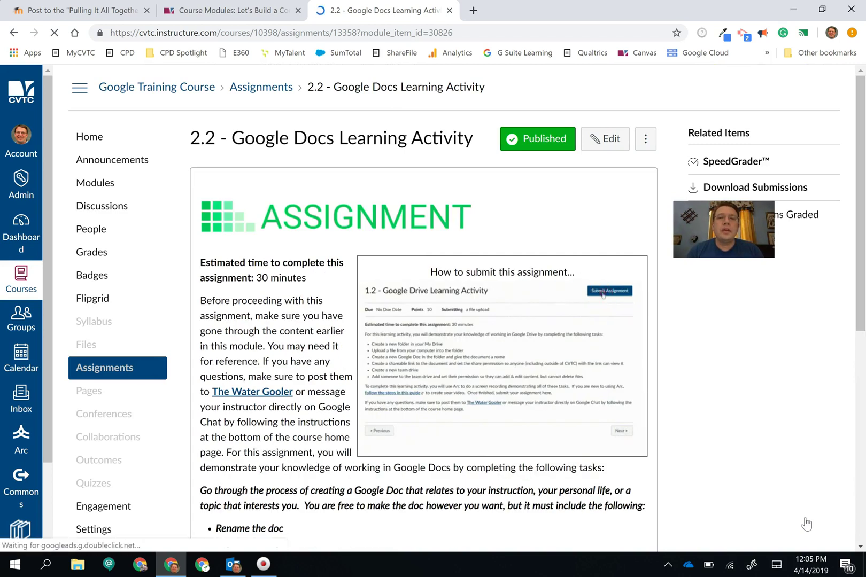
pyautogui.scroll(-6, 805, 523)
pyautogui.click(388, 548)
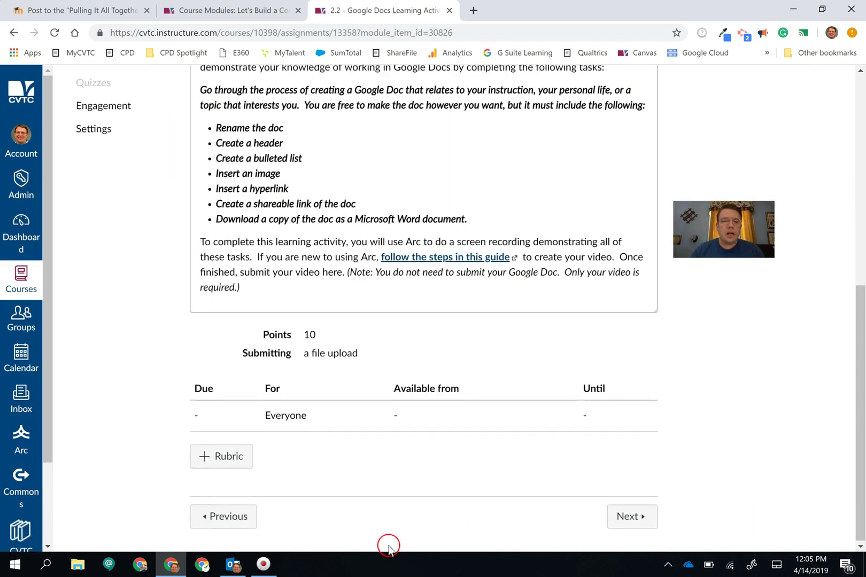
pyautogui.click(231, 524)
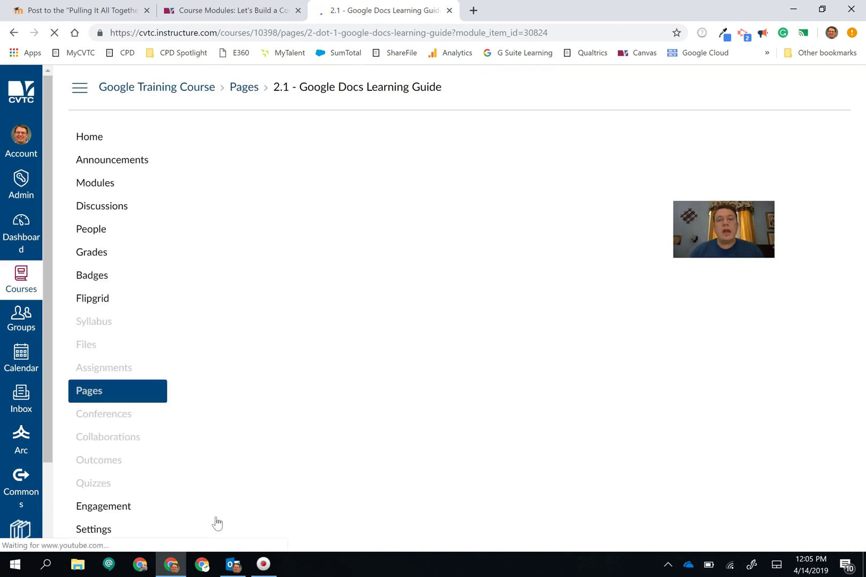
pyautogui.scroll(-1, 217, 522)
pyautogui.scroll(-2, 216, 523)
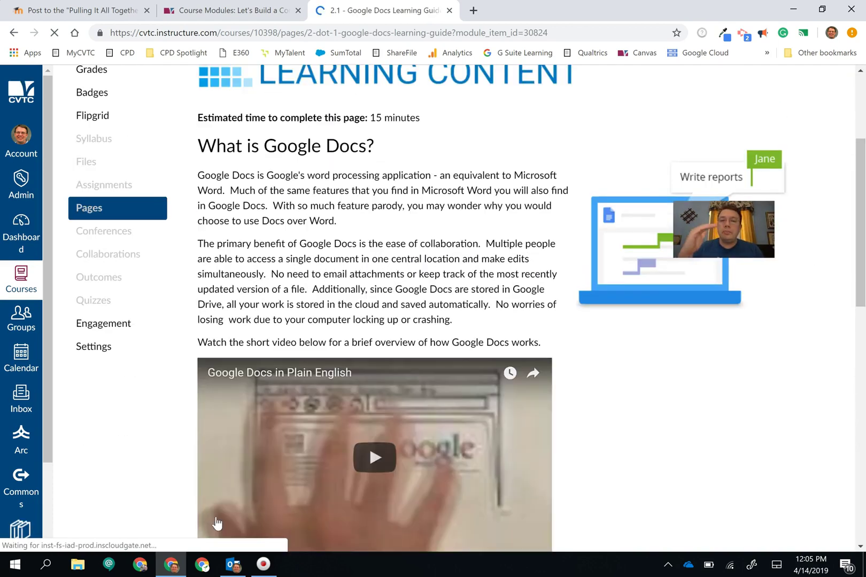
pyautogui.scroll(-2, 217, 522)
pyautogui.scroll(-5, 216, 523)
pyautogui.scroll(-5, 216, 522)
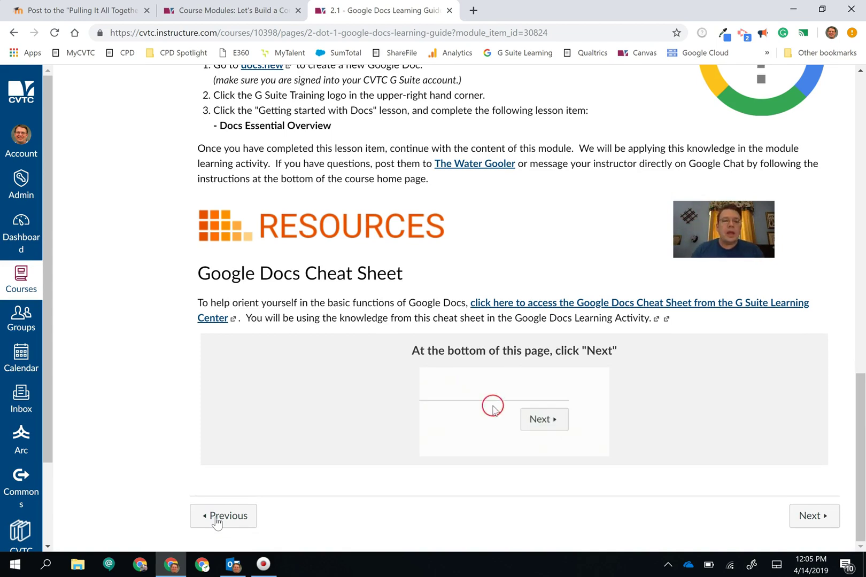
# Use Previous again from 2.1 to head back toward the last item of Module 1
pyautogui.click(222, 497)
pyautogui.click(219, 515)
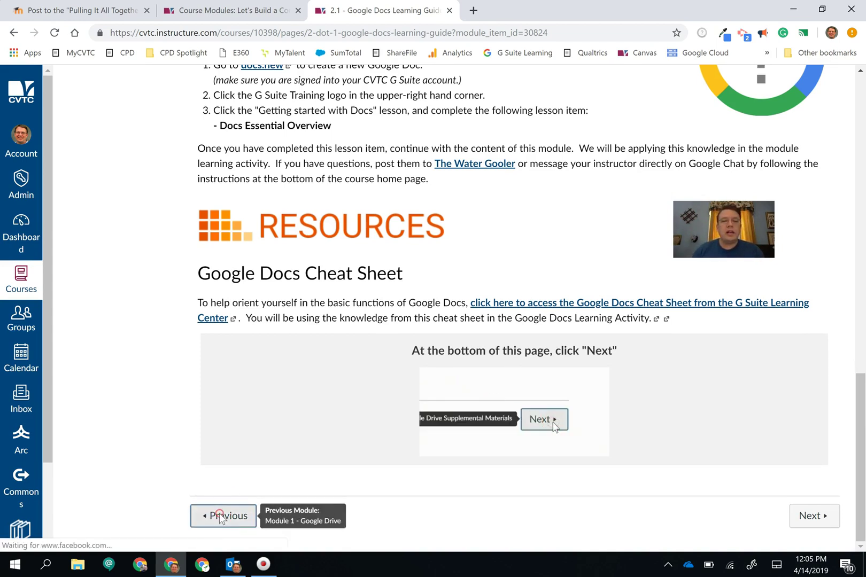